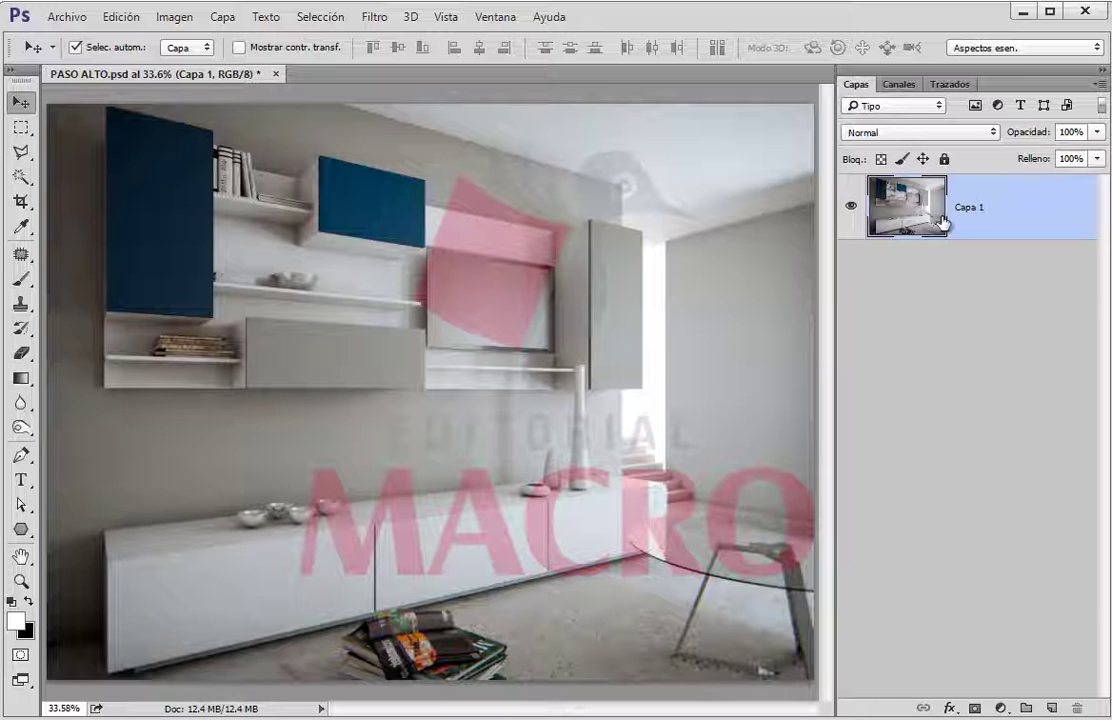
- Duplicate Capa 1 to create Capa 1 copia
right_click(966, 209)
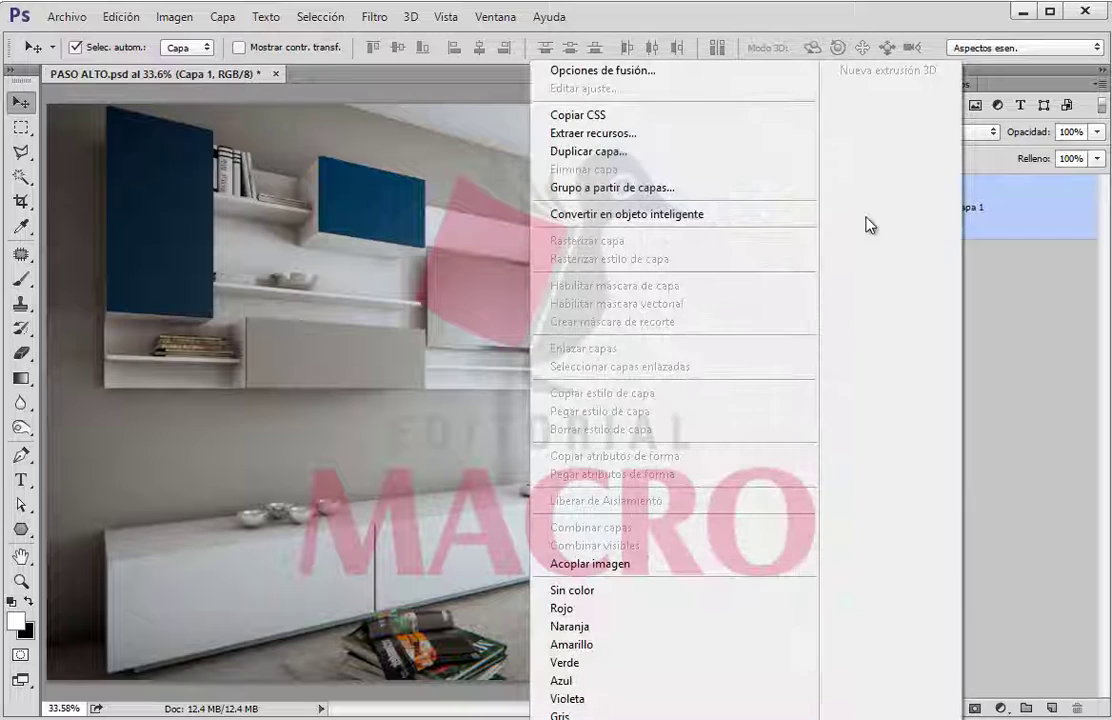
left_click(617, 160)
left_click(727, 213)
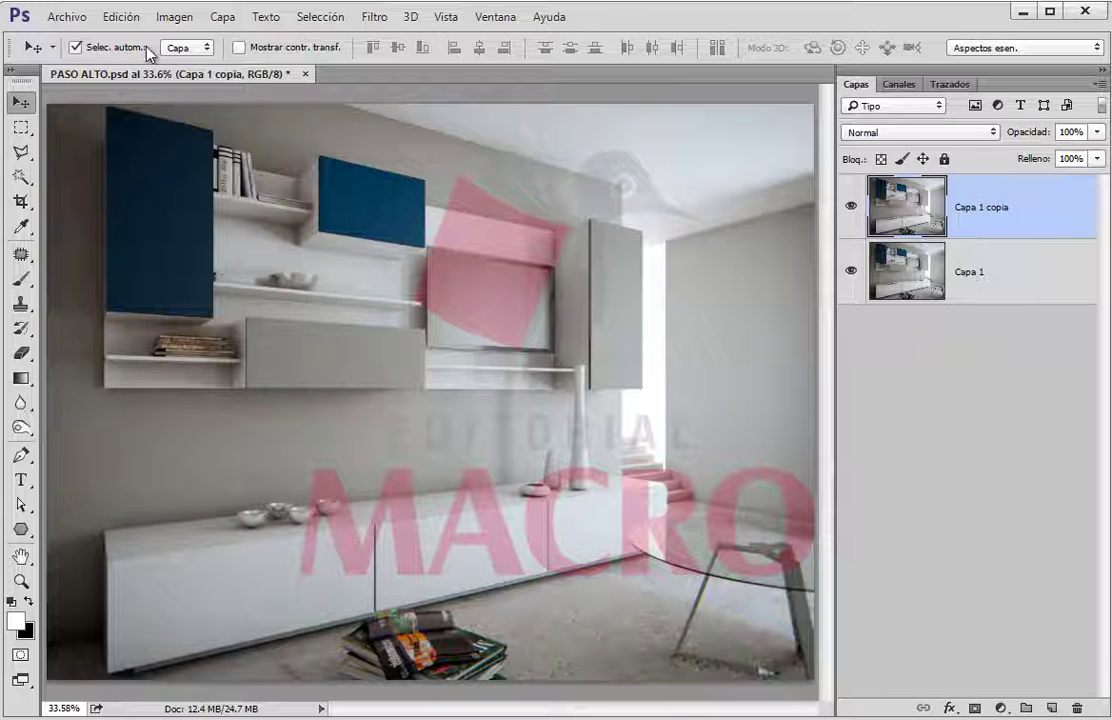
- Desaturate Capa 1 copia to greyscale with Imagen > Ajustes > Desaturar
left_click(175, 18)
mouse_move(186, 65)
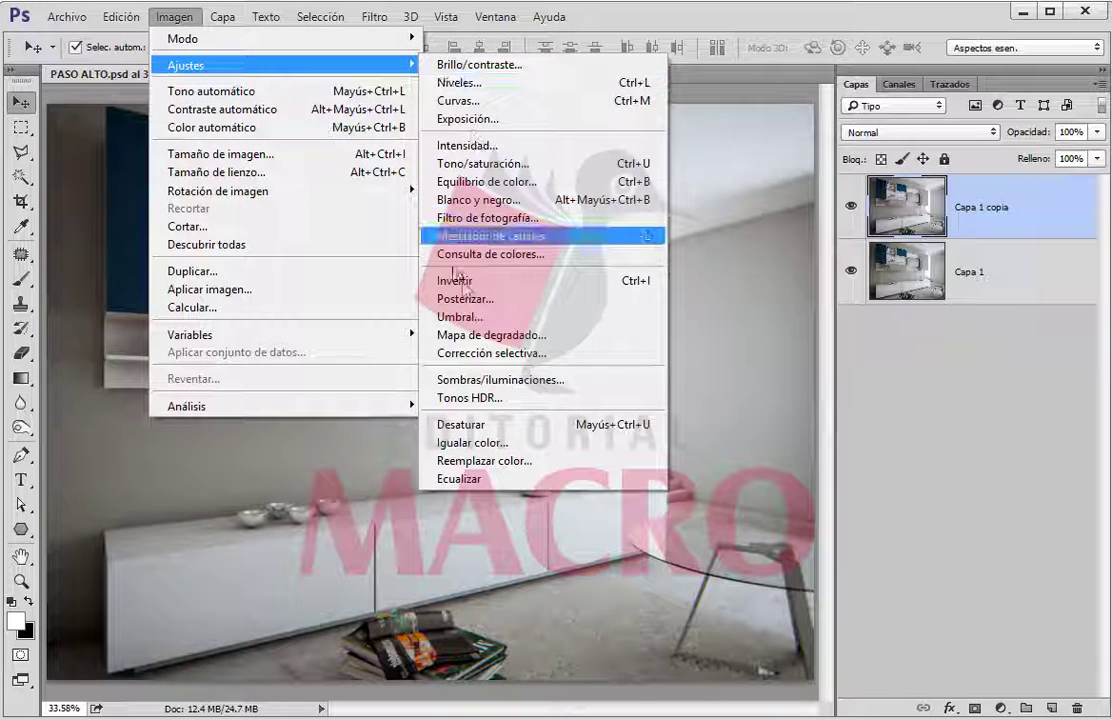
left_click(560, 432)
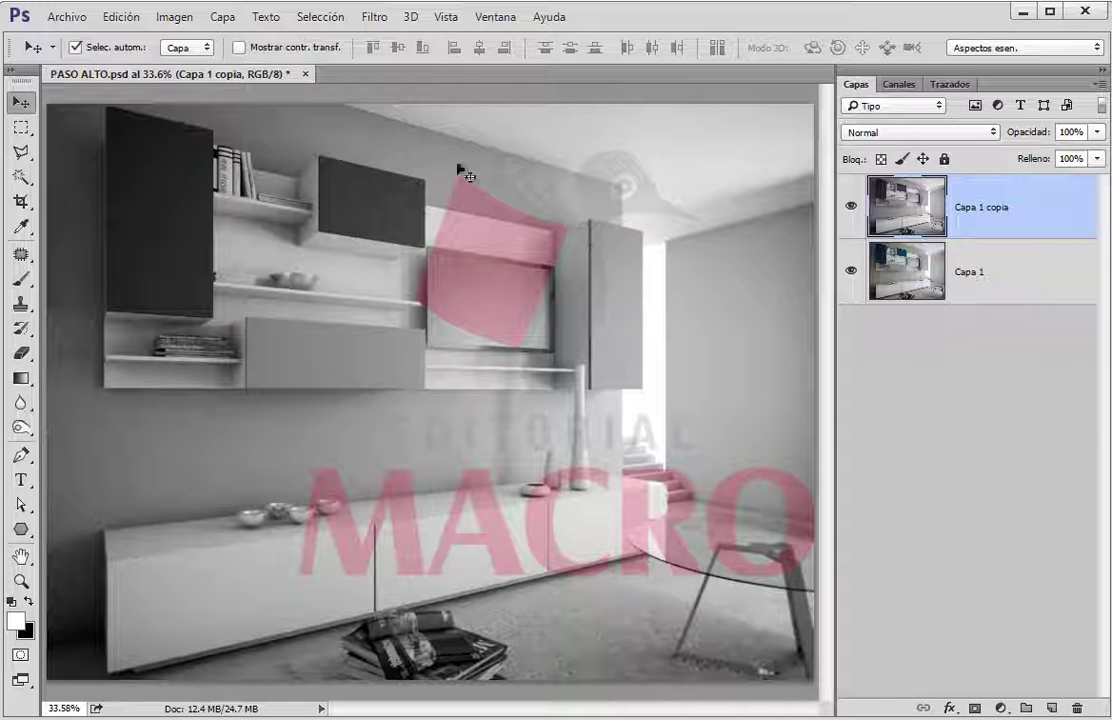
left_click(177, 20)
mouse_move(280, 65)
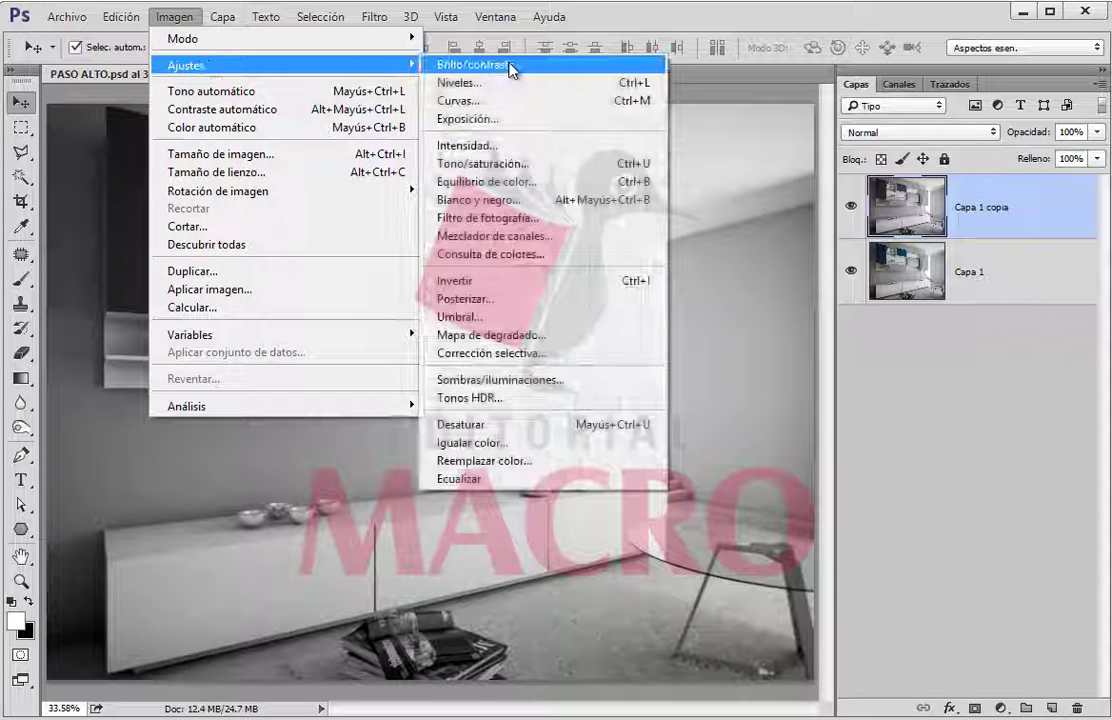
- Apply Brillo/contraste to the grey copy with Contraste 64 and Brillo 3
left_click(511, 67)
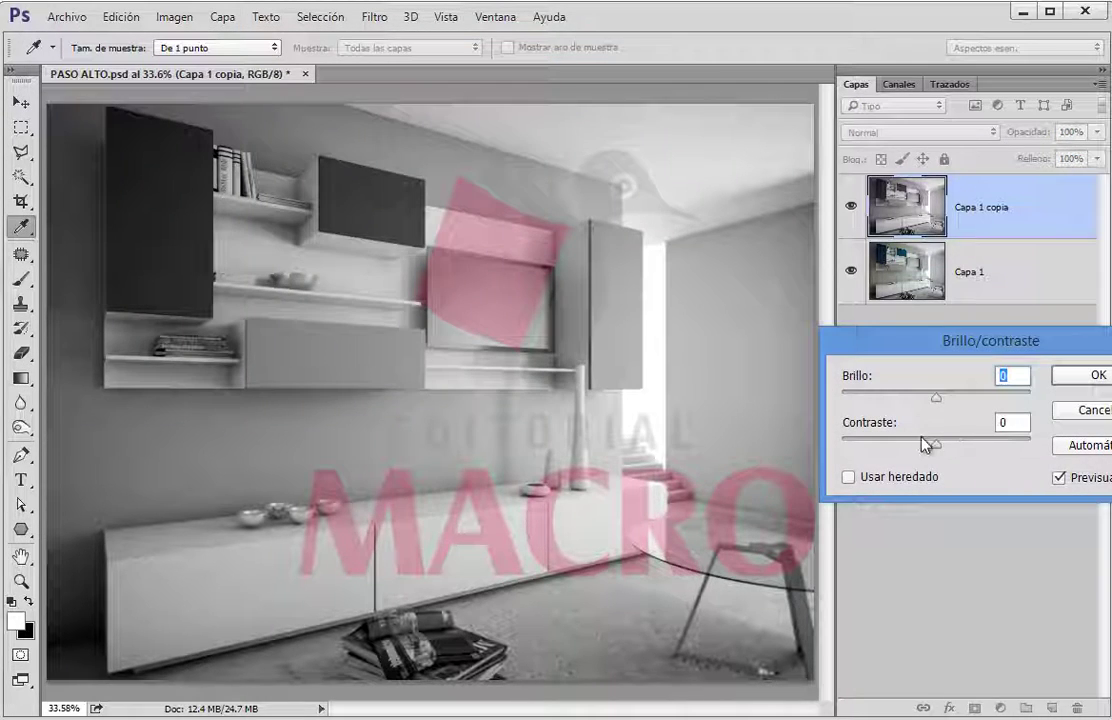
left_click_drag(935, 444, 993, 452)
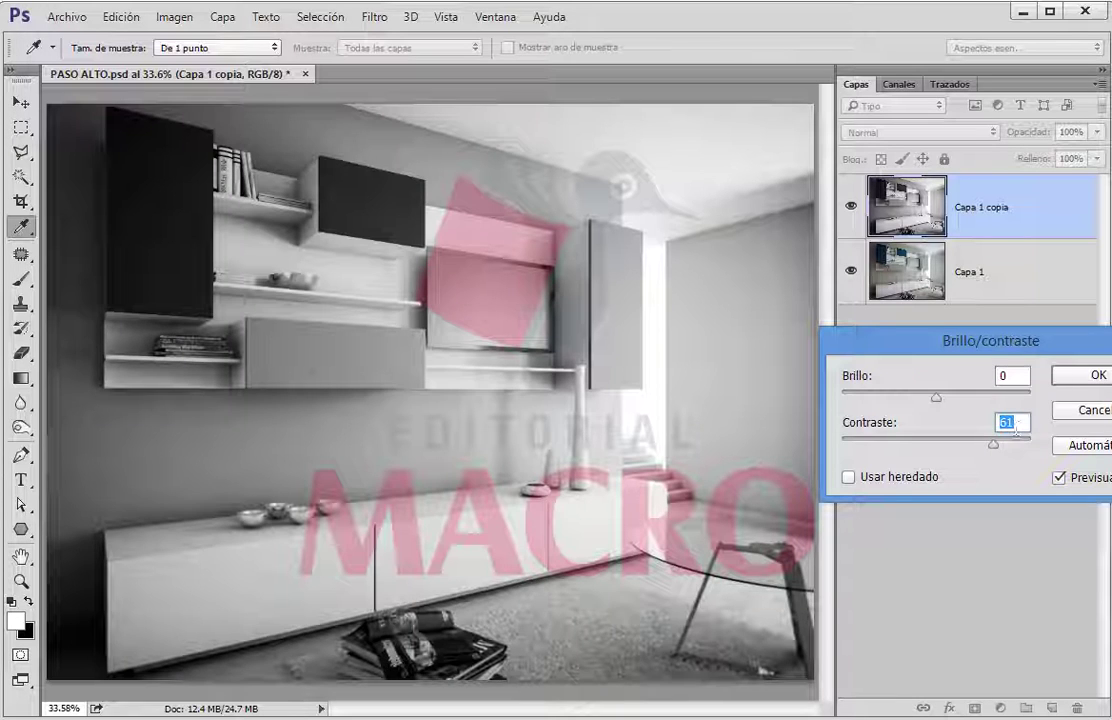
key("Up")
key("Up")
key("Up")
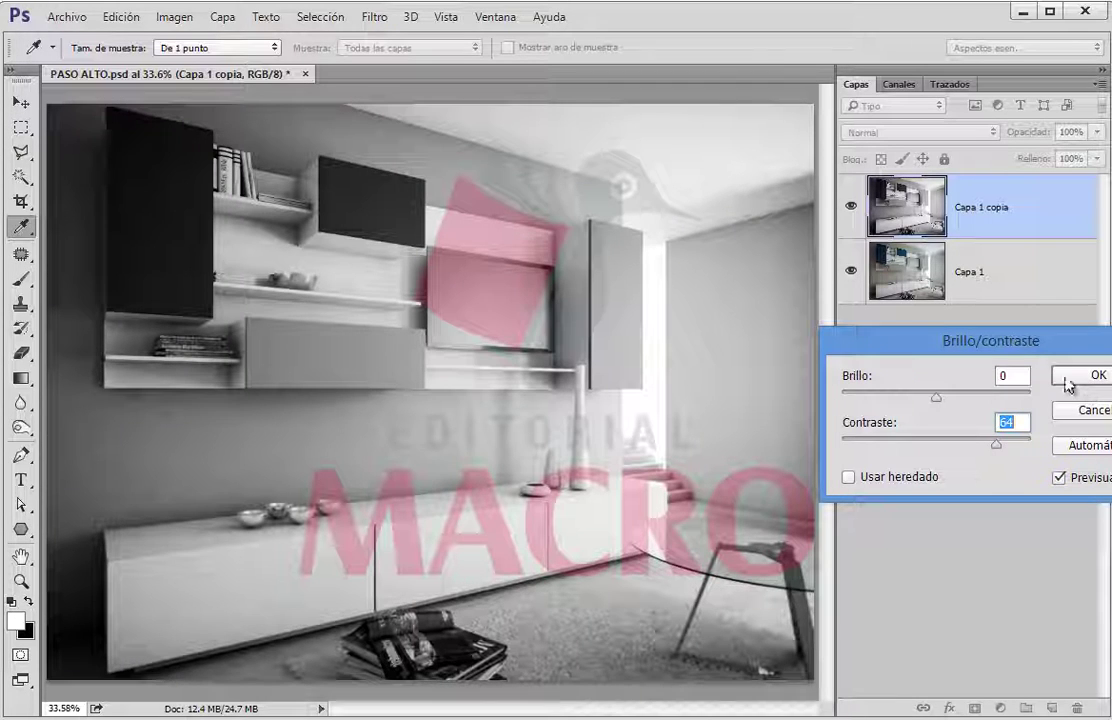
left_click_drag(935, 395, 938, 398)
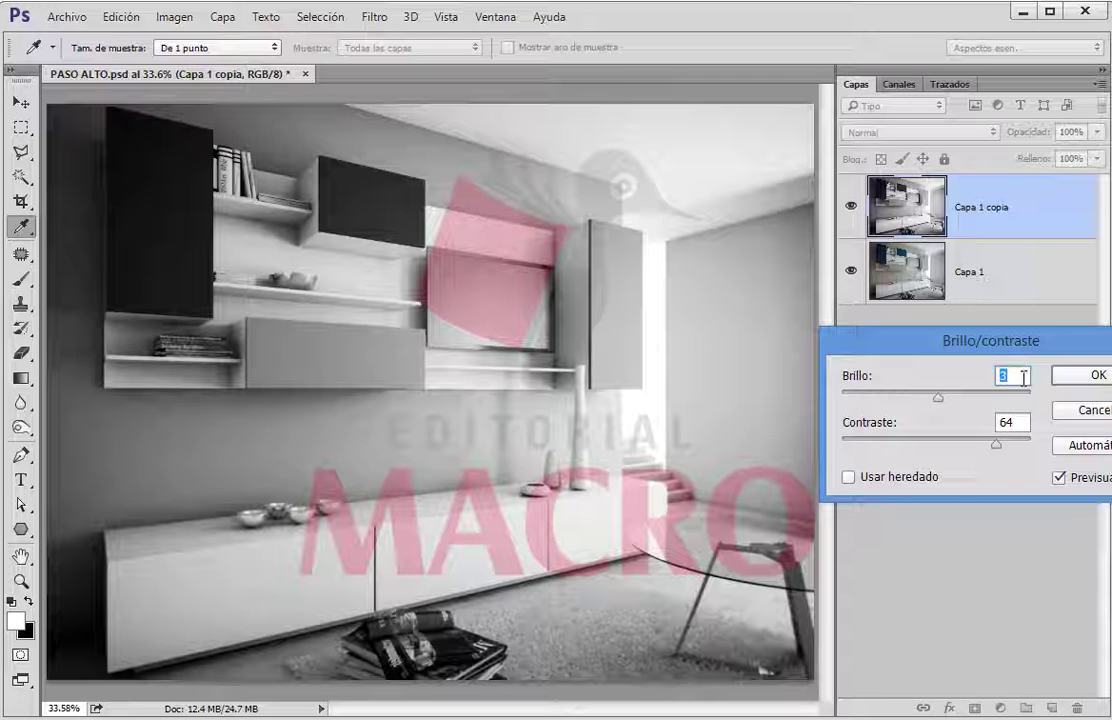
left_click(1096, 375)
key("v")
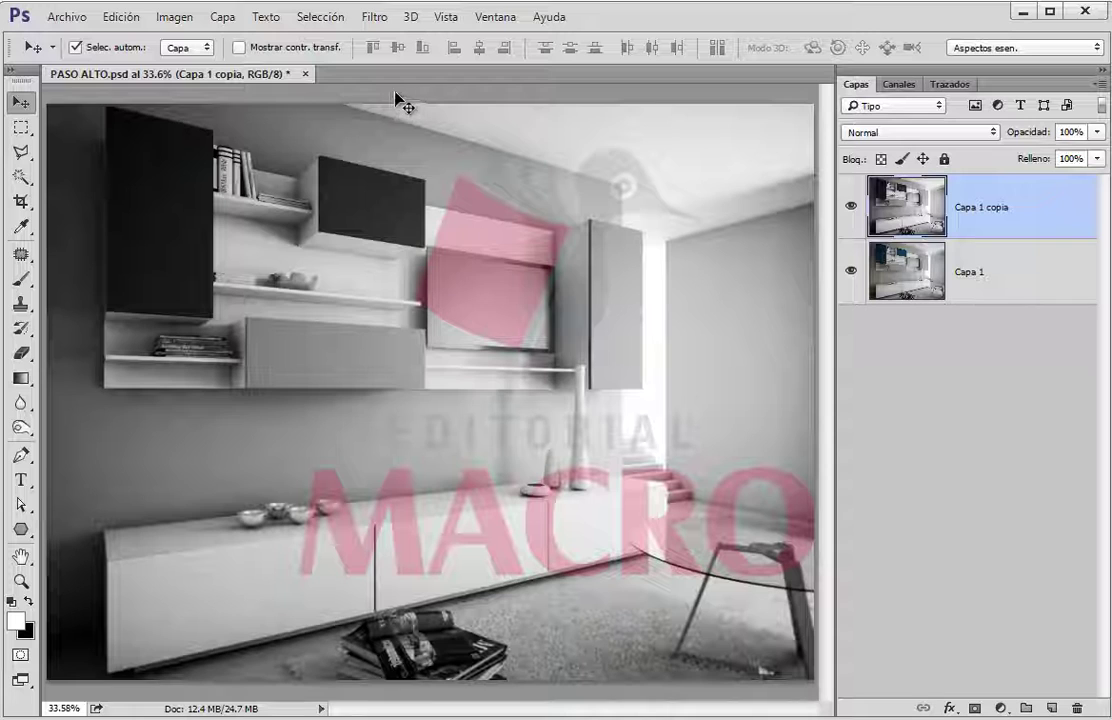
- Apply the Paso alto (High Pass) filter to Capa 1 copia at a 3.5-pixel radius
left_click(374, 17)
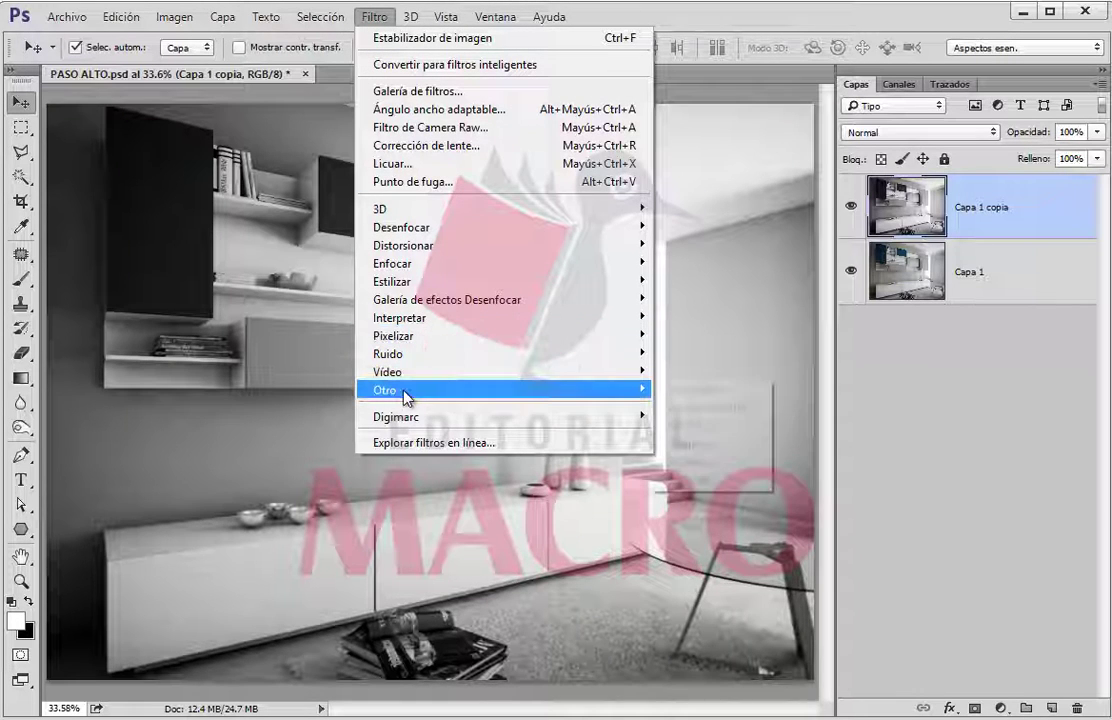
mouse_move(420, 390)
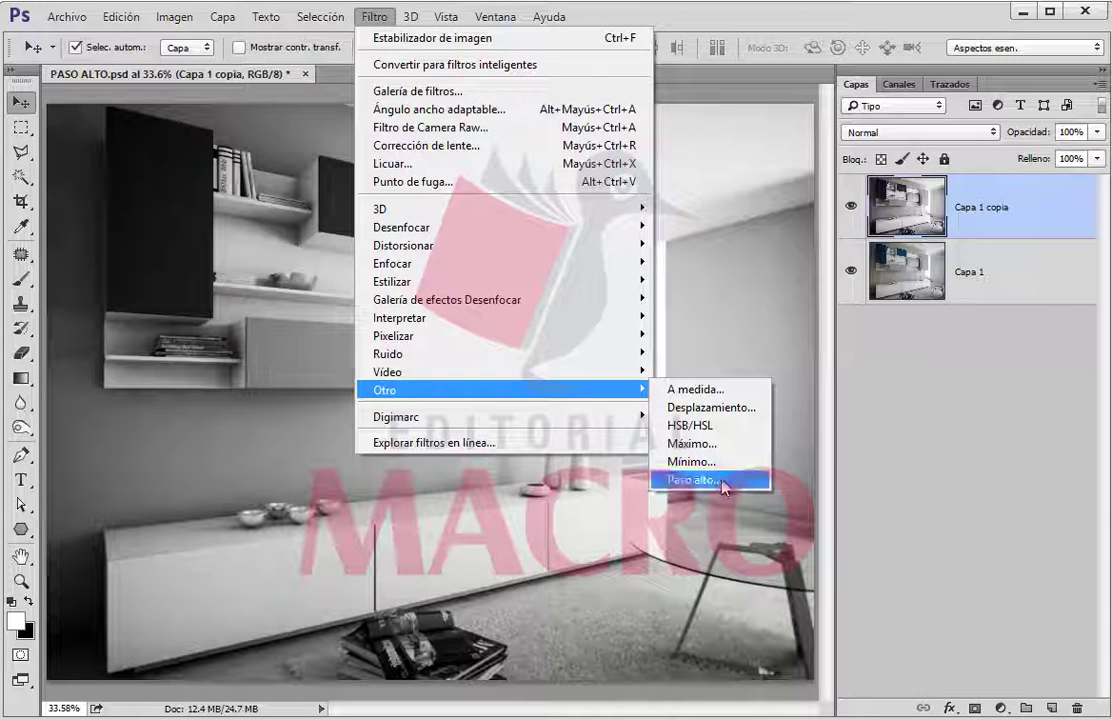
left_click(700, 480)
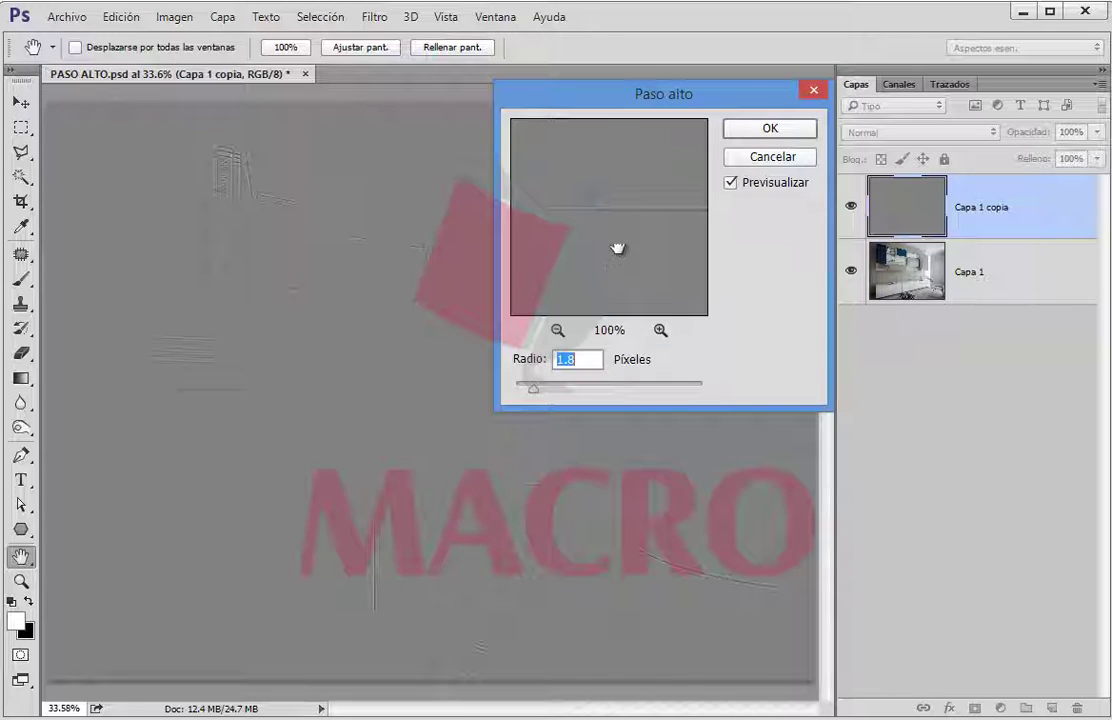
mouse_move(617, 107)
left_mouse_down()
mouse_move(537, 187)
mouse_move(617, 155)
mouse_move(510, 130)
left_mouse_up()
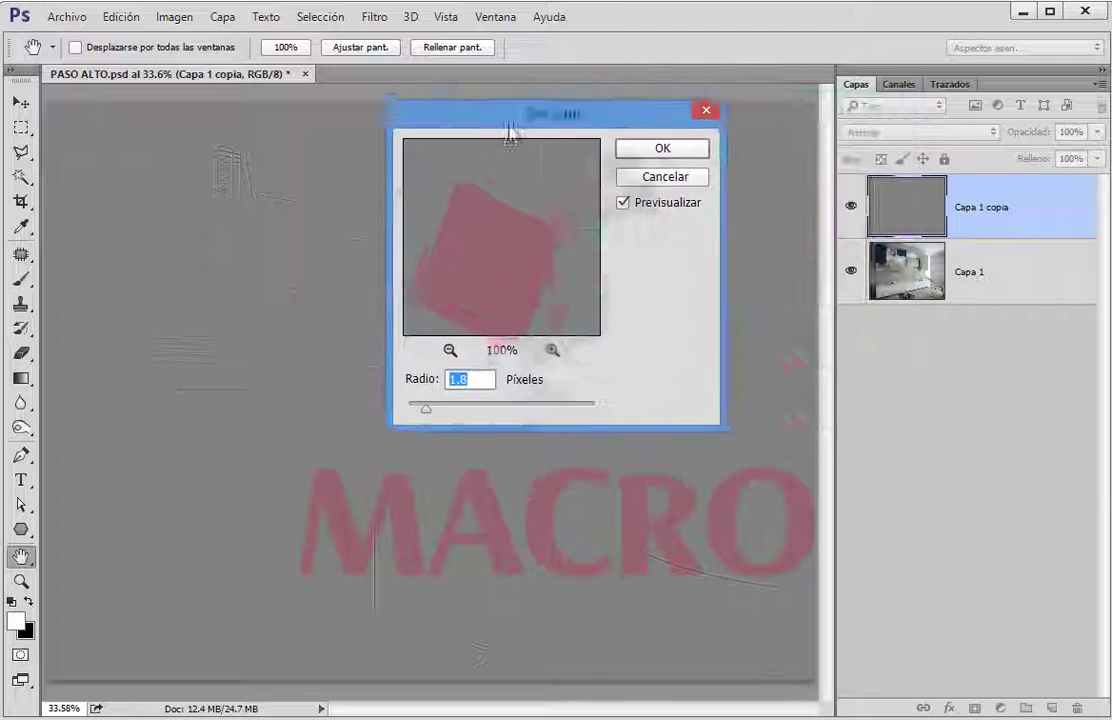
left_click_drag(510, 130, 790, 155)
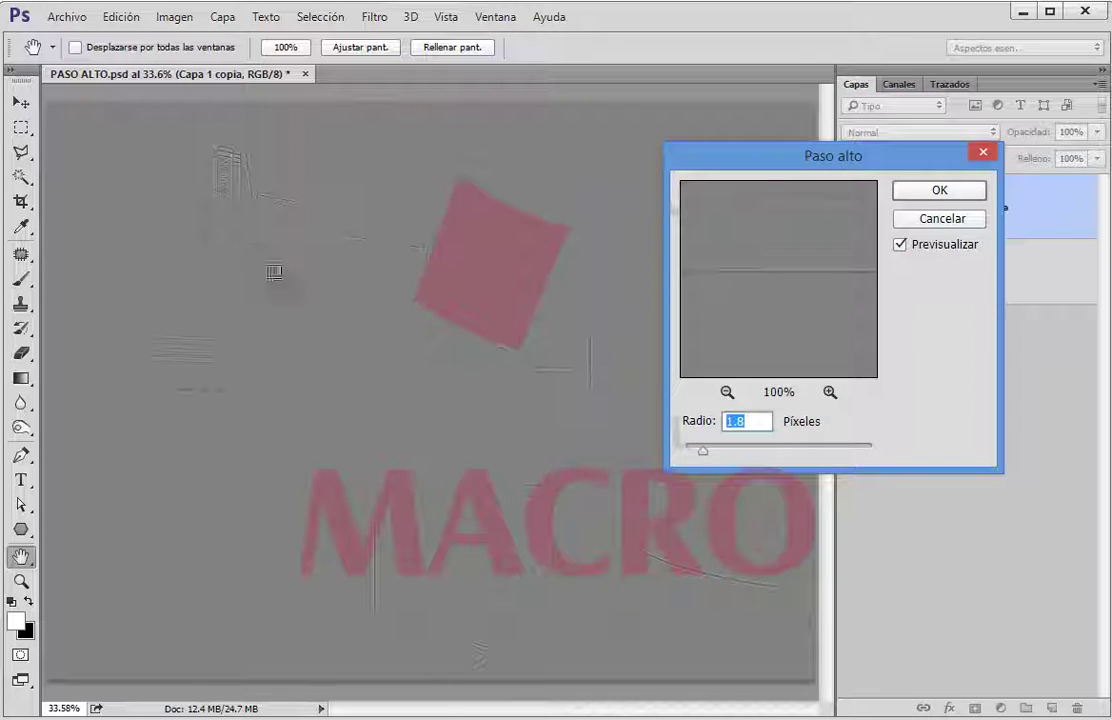
left_click_drag(704, 452, 731, 458)
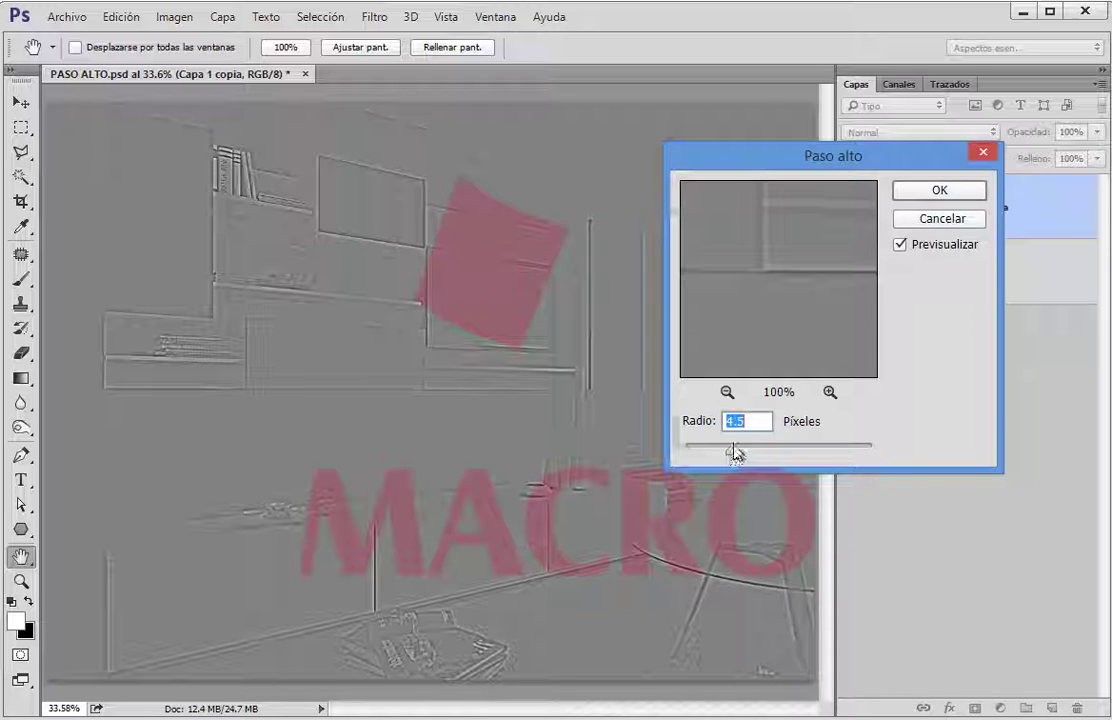
left_click_drag(806, 172, 796, 146)
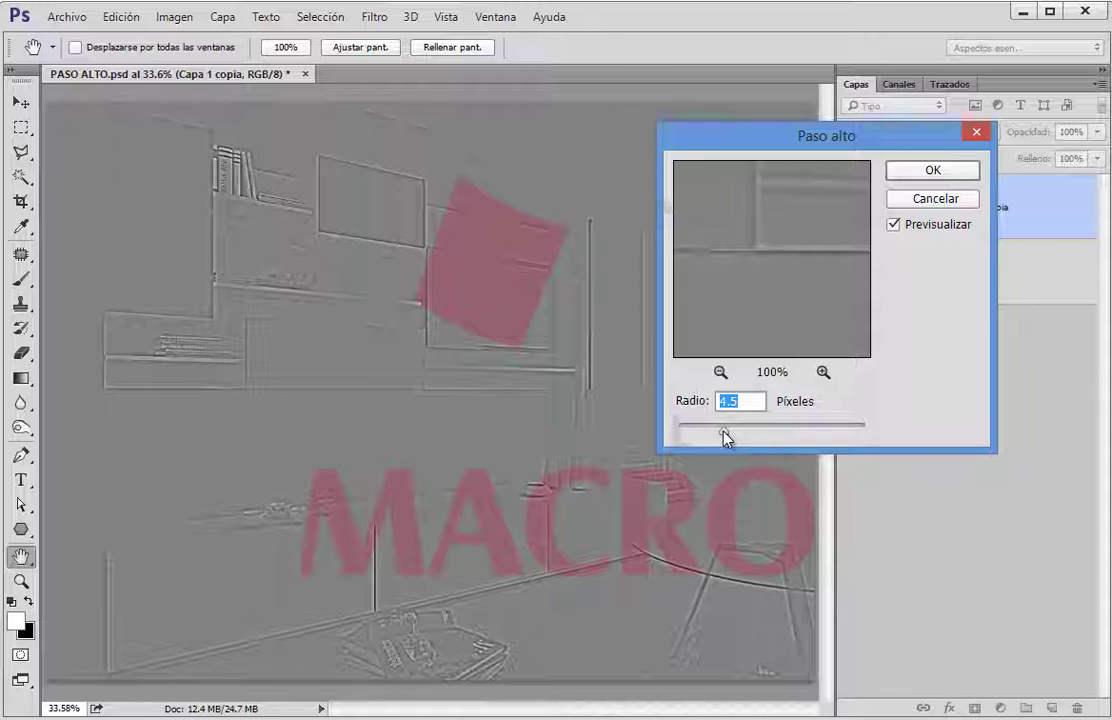
left_click_drag(725, 437, 721, 437)
left_click_drag(713, 152, 830, 163)
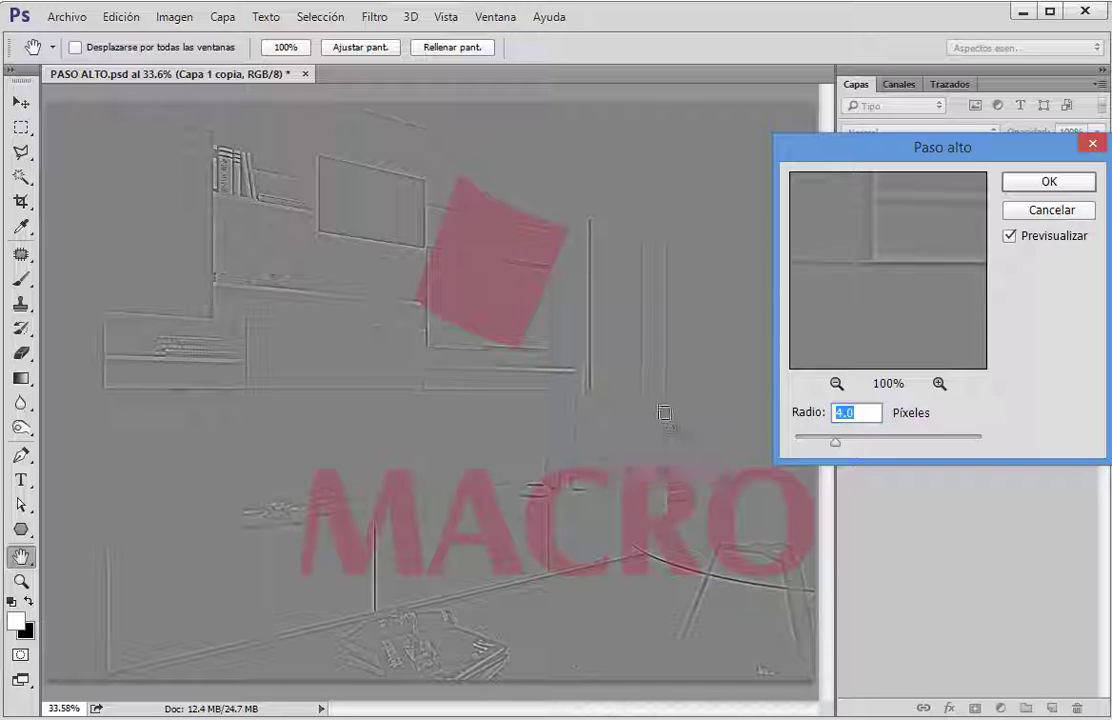
left_click_drag(830, 439, 832, 452)
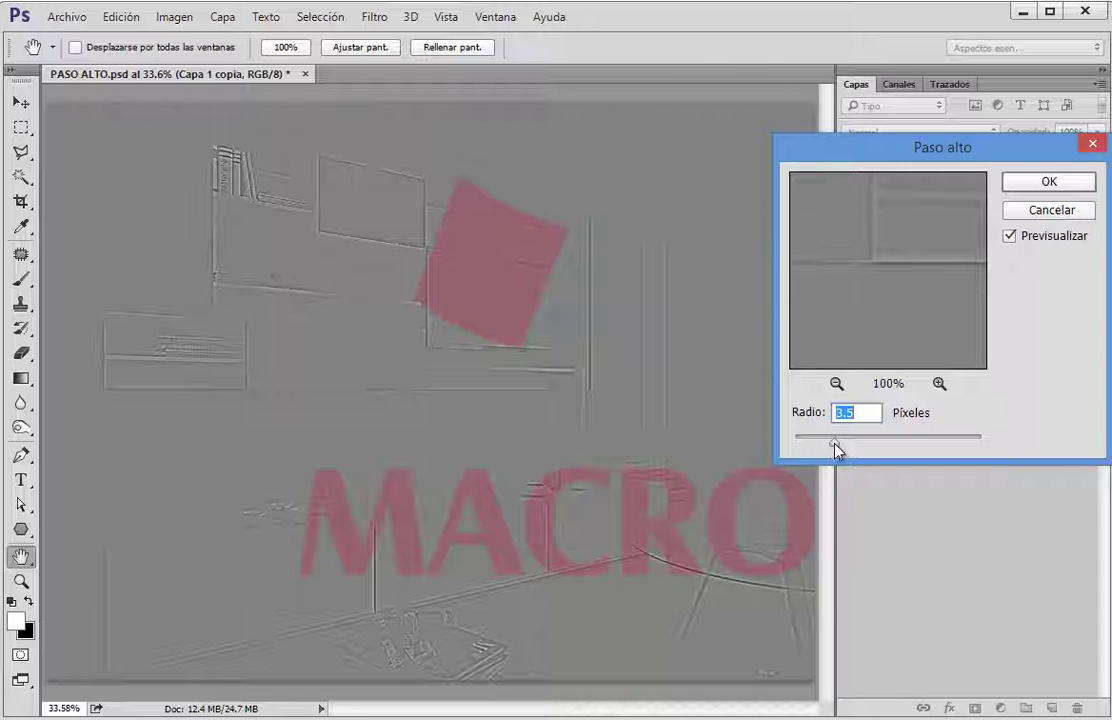
left_click(1039, 188)
key("v")
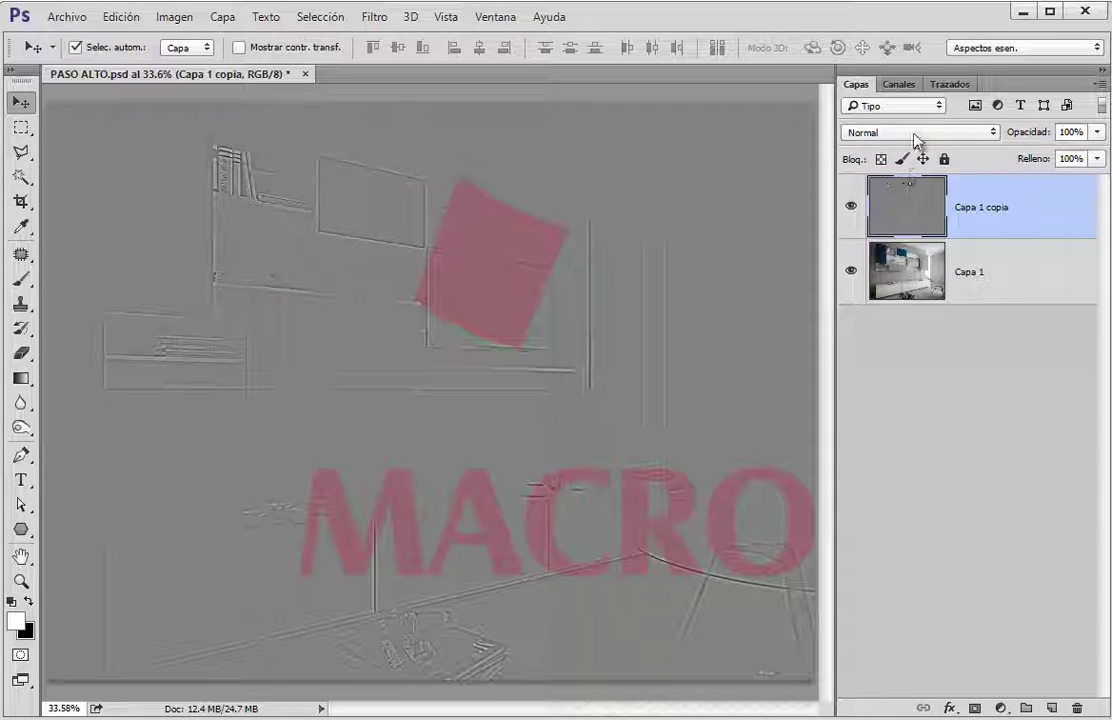
- Set Capa 1 copia's blend mode to Superponer (Overlay)
left_click(993, 137)
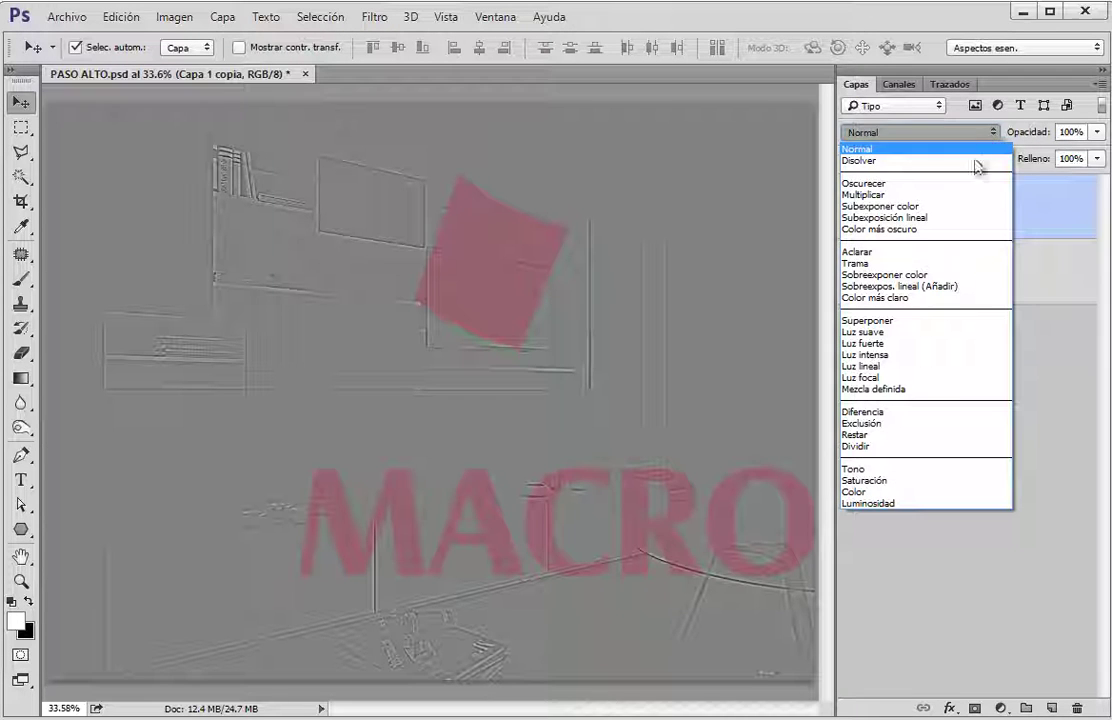
left_click(936, 321)
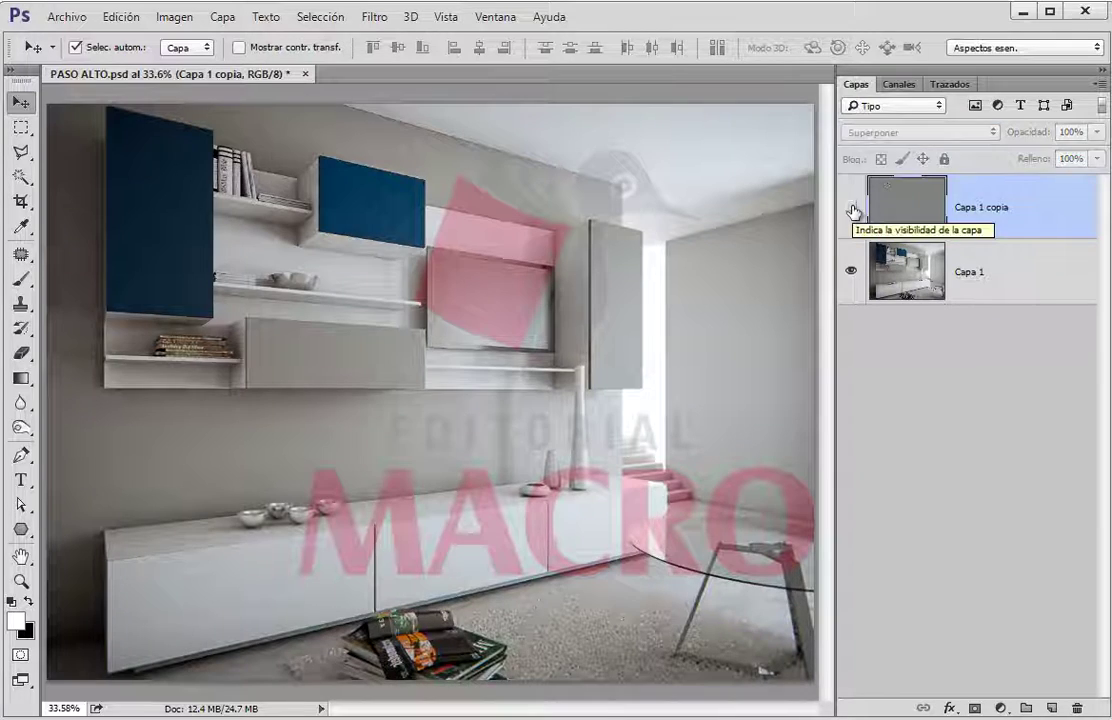
- Toggle Capa 1 copia off and on twice to compare, then zoom to 66.7%
left_click(851, 207)
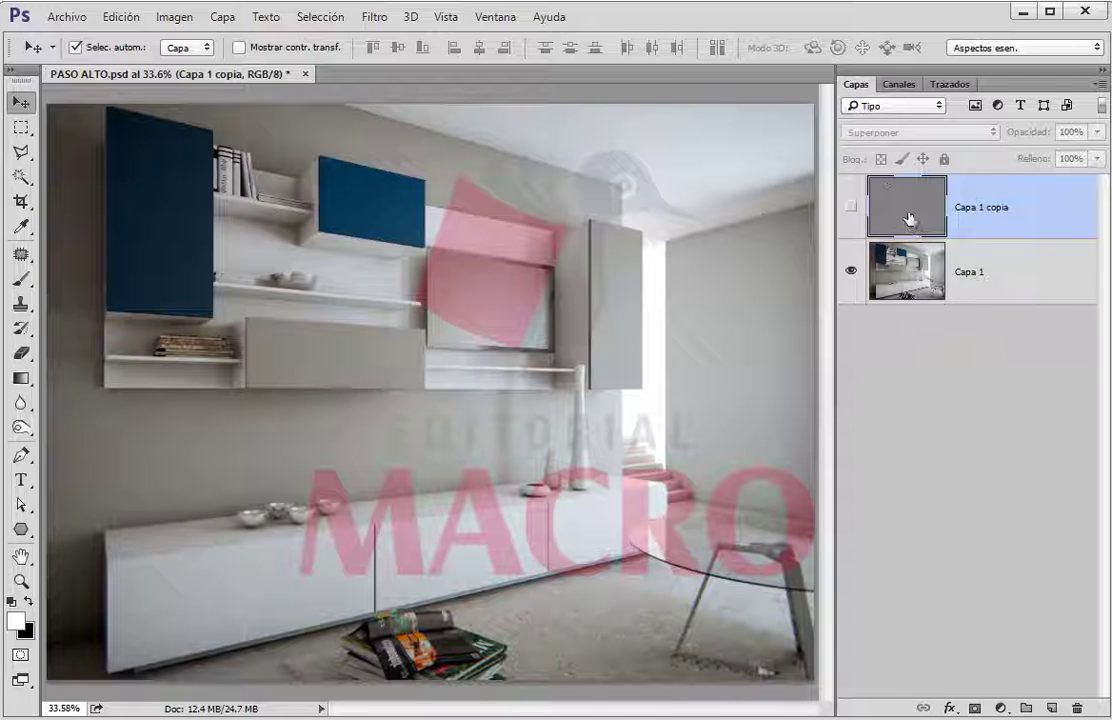
left_click(851, 207)
left_click(851, 207)
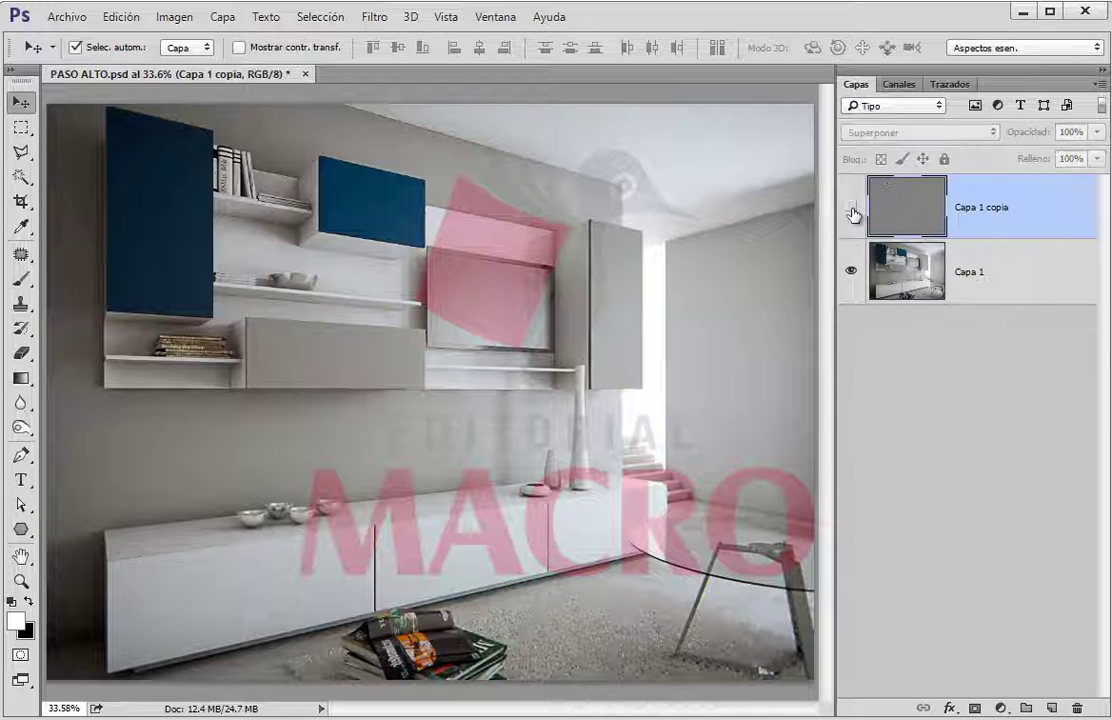
left_click(851, 207)
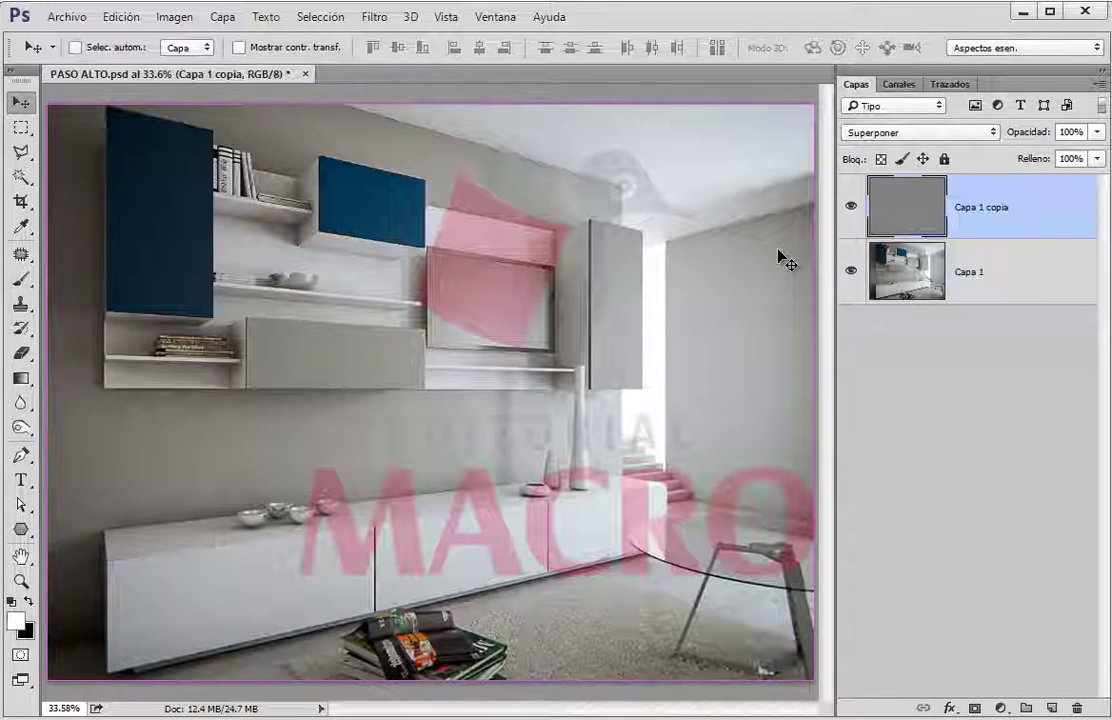
key("ctrl+plus")
key("ctrl+plus")
scroll(576, 378, "up", 5)
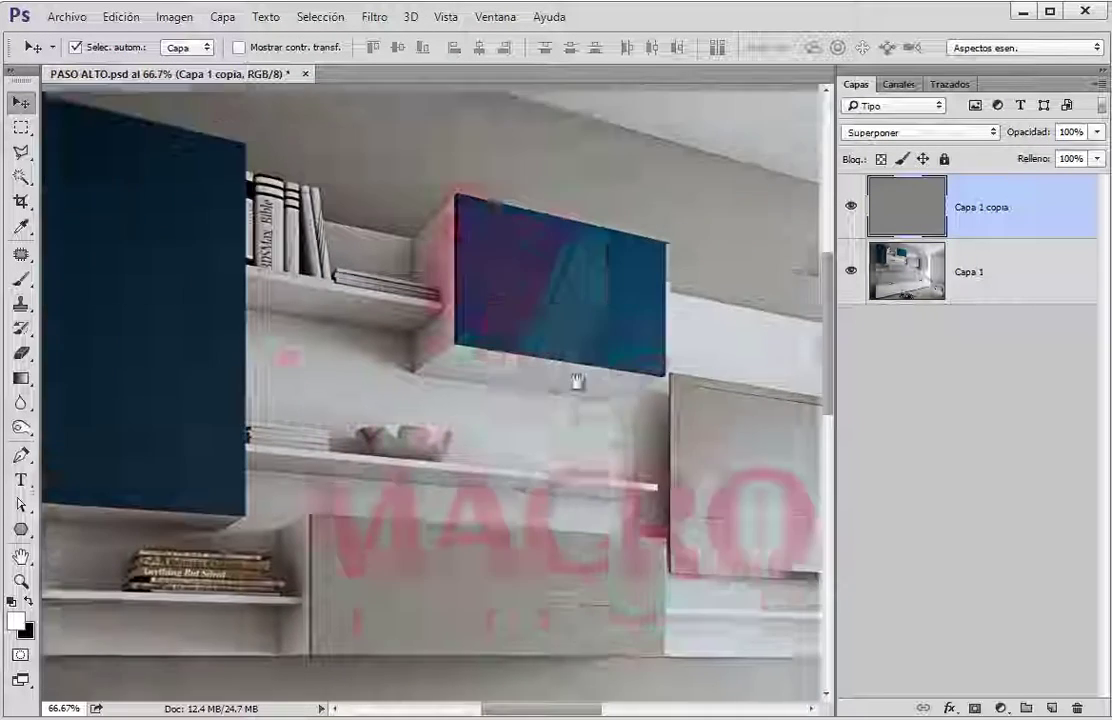
scroll(576, 378, "left", 5)
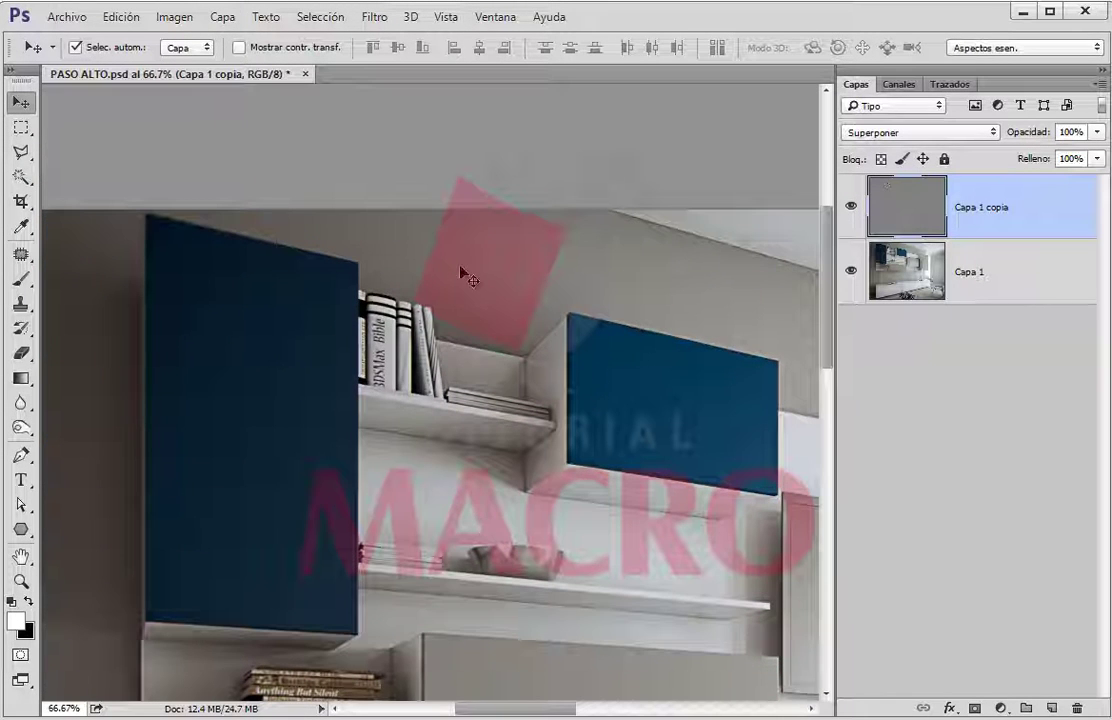
- Recheck the sharpening up close by toggling Capa 1 copia and panning, leaving it visible
left_click(852, 208)
left_click(852, 208)
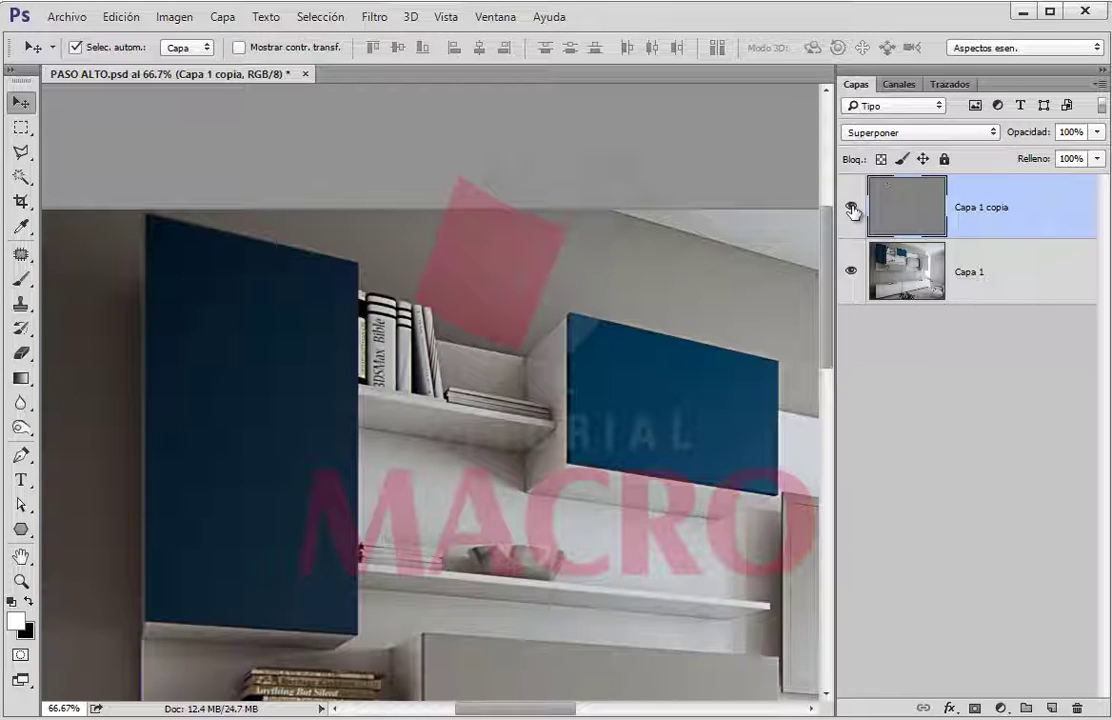
scroll(606, 442, "down", 3)
scroll(606, 442, "right", 5)
scroll(490, 397, "right", 3)
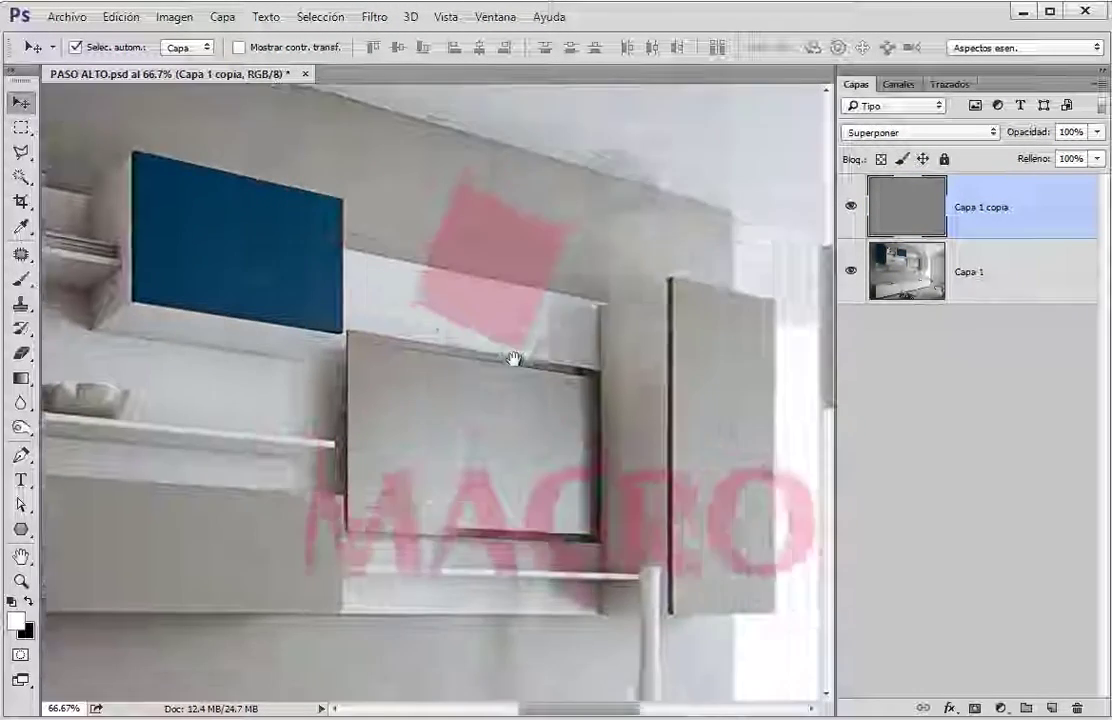
scroll(513, 362, "down", 2)
scroll(580, 400, "down", 3)
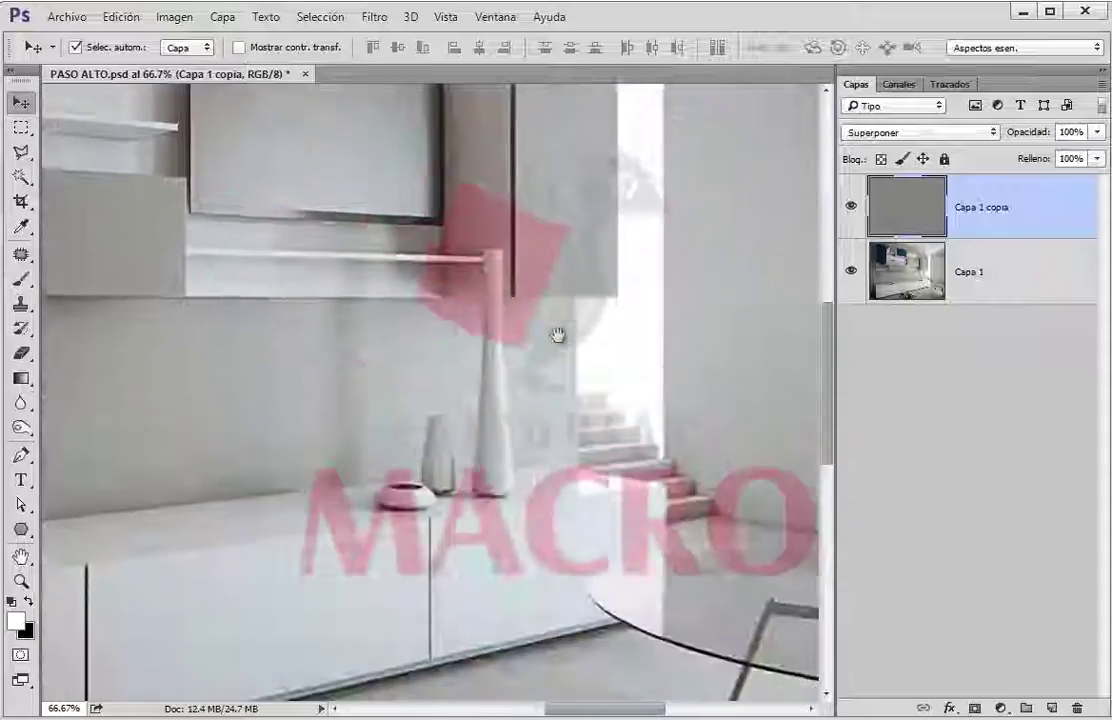